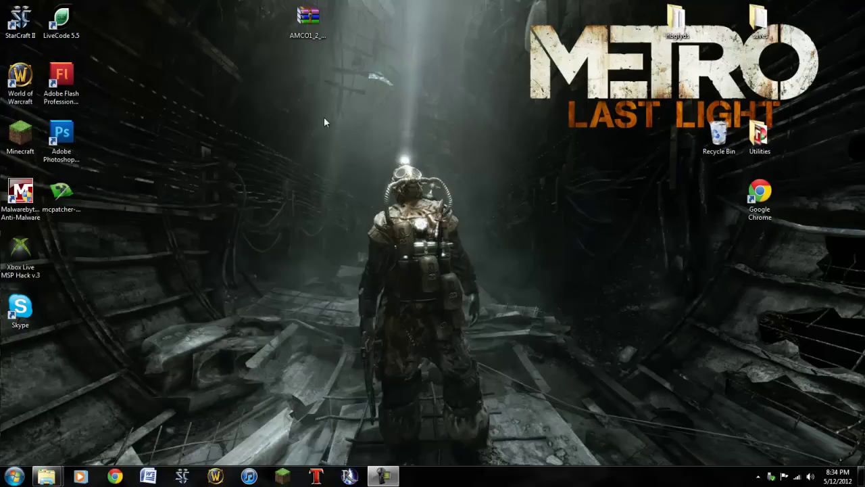
Open the Documents library from the Start menu and select its address bar.
click(16, 477)
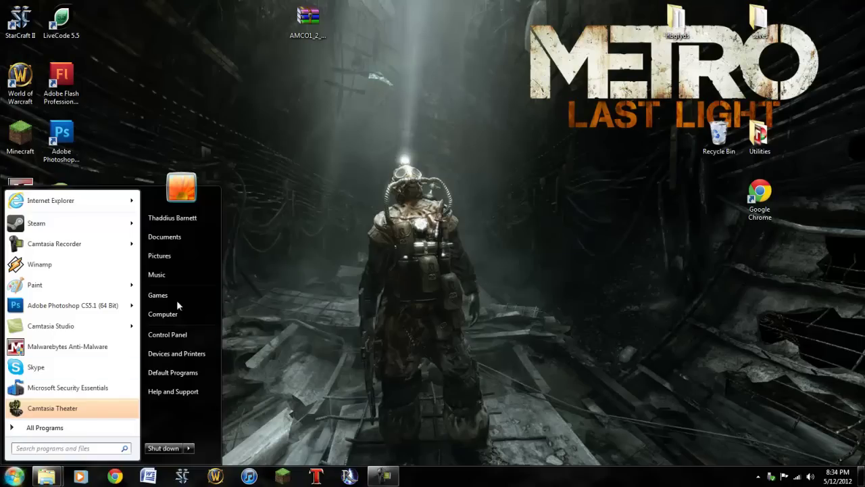
click(164, 237)
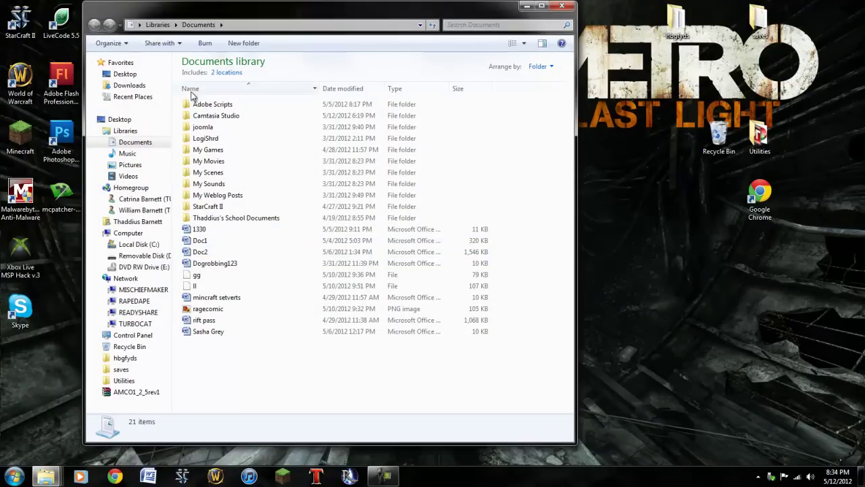
click(246, 26)
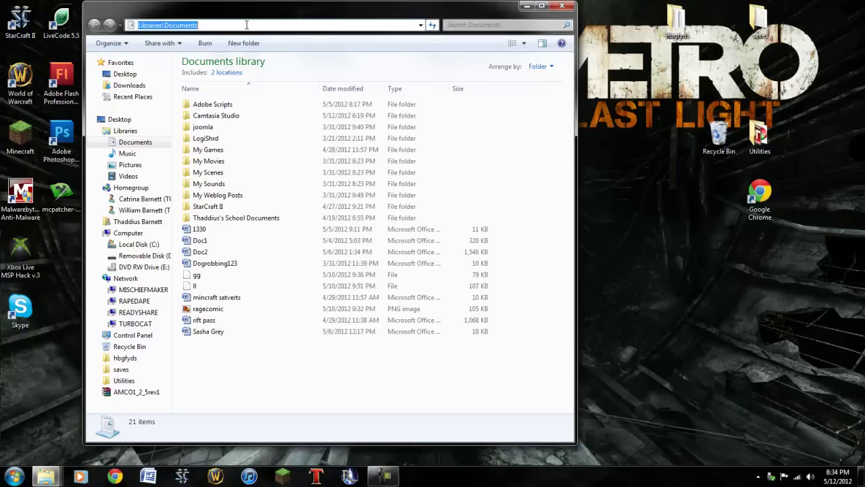
Go to %appdata% Roaming, look inside .minecraft, then return to Roaming.
text(%a)
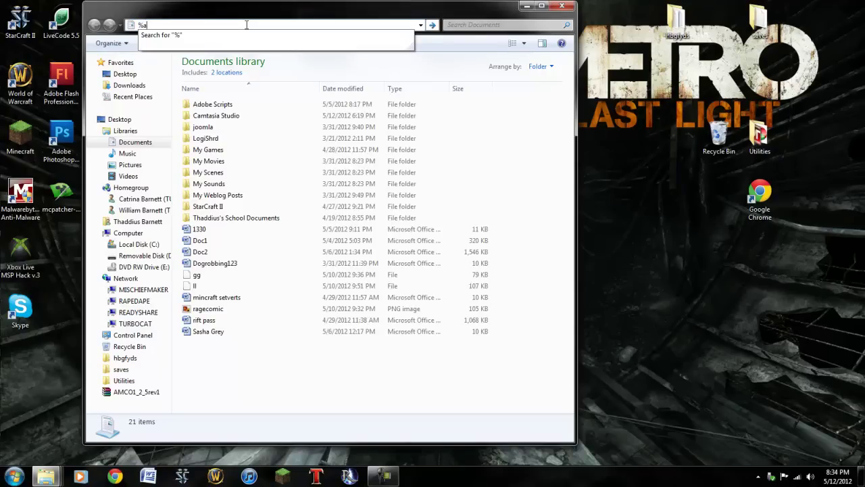
text(%)
key(Return)
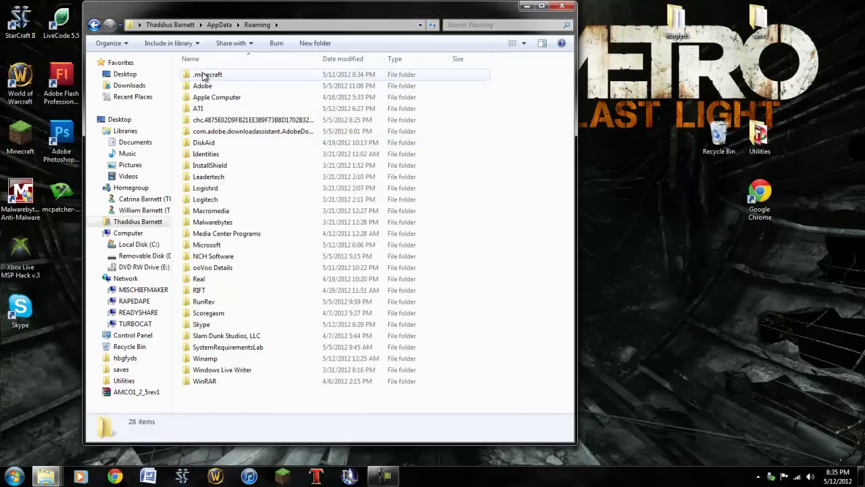
double_click(198, 78)
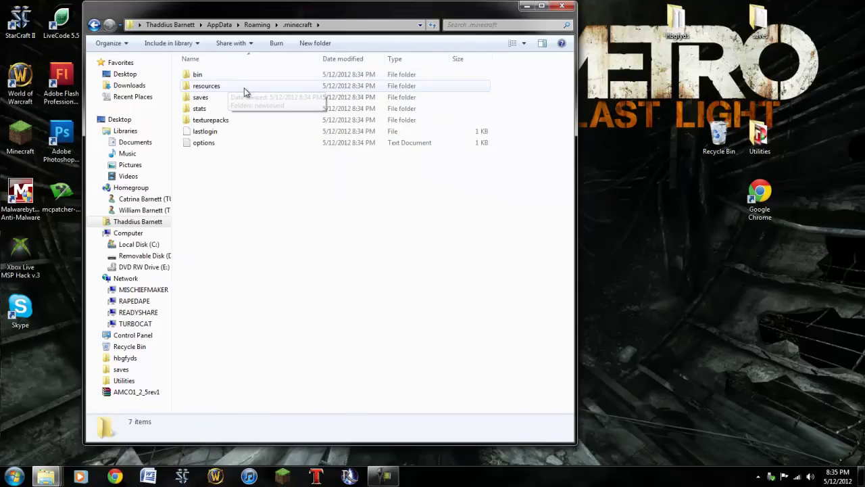
click(95, 26)
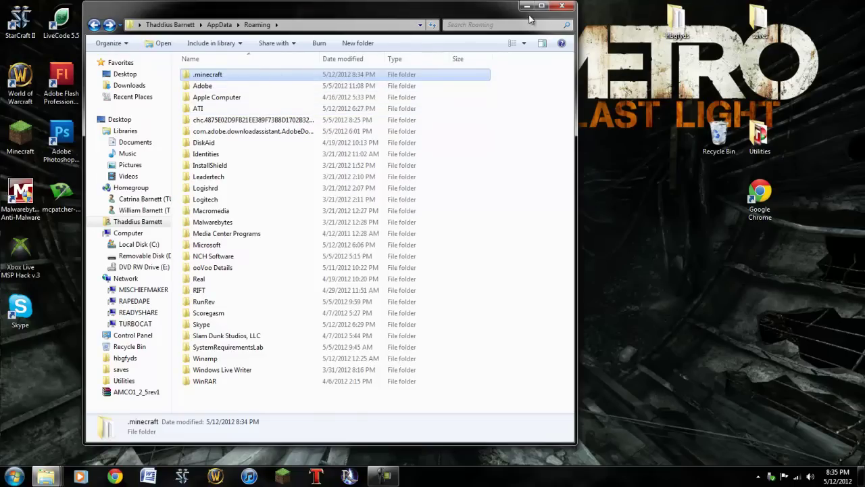
Launch Minecraft from the desktop, allow it past the security warning, and log in.
click(526, 7)
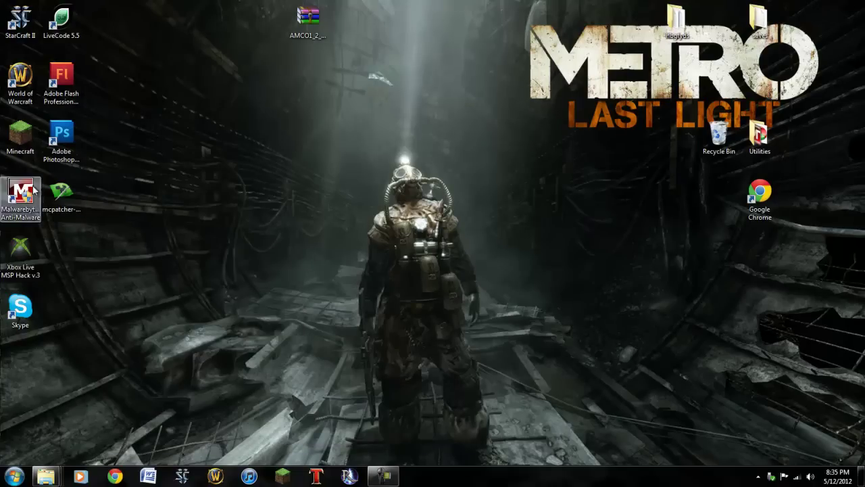
double_click(24, 137)
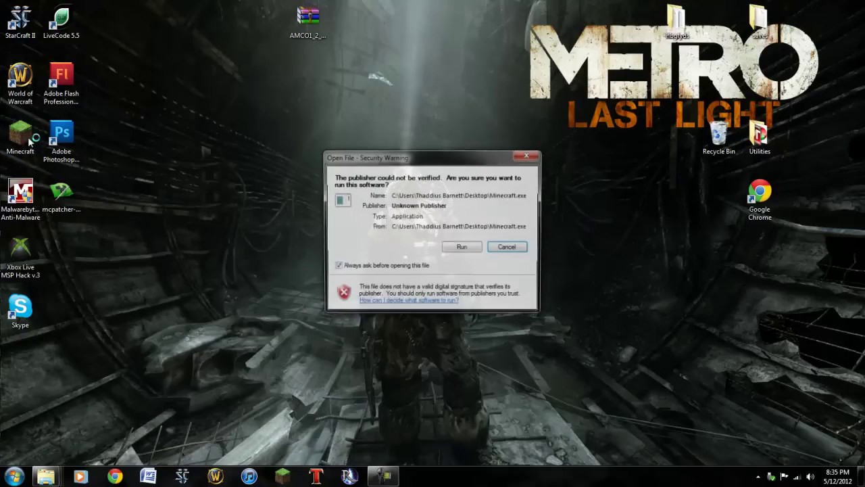
click(466, 248)
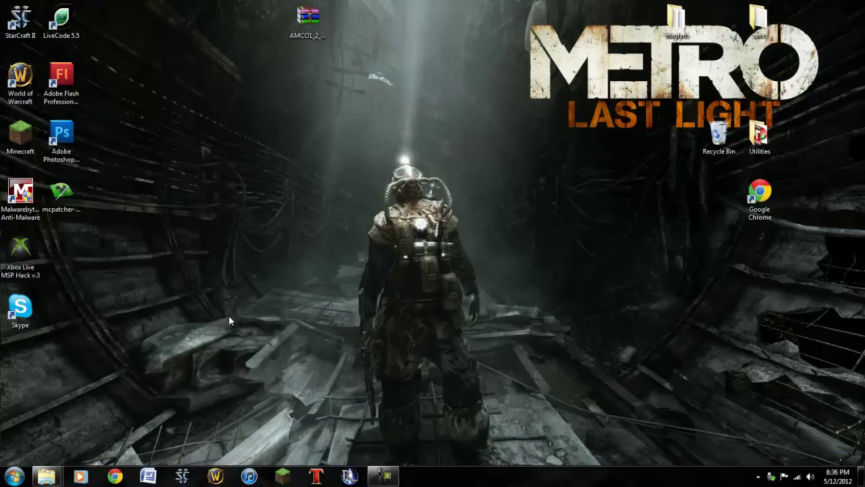
double_click(21, 135)
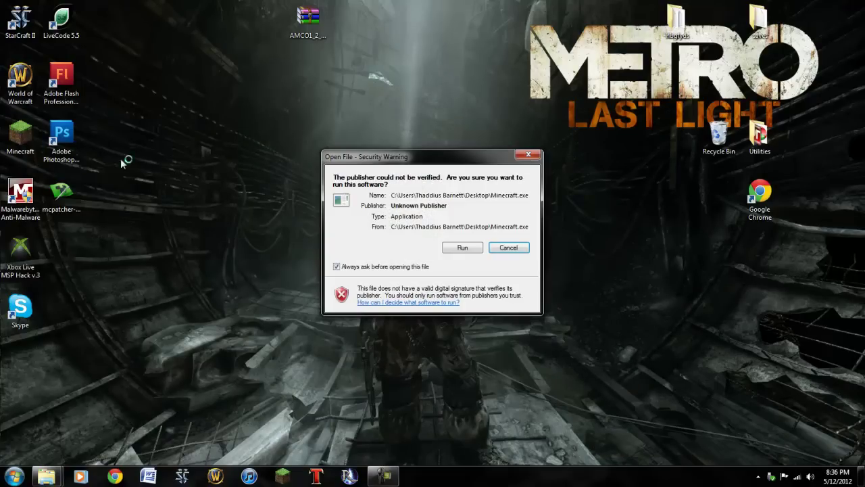
click(453, 248)
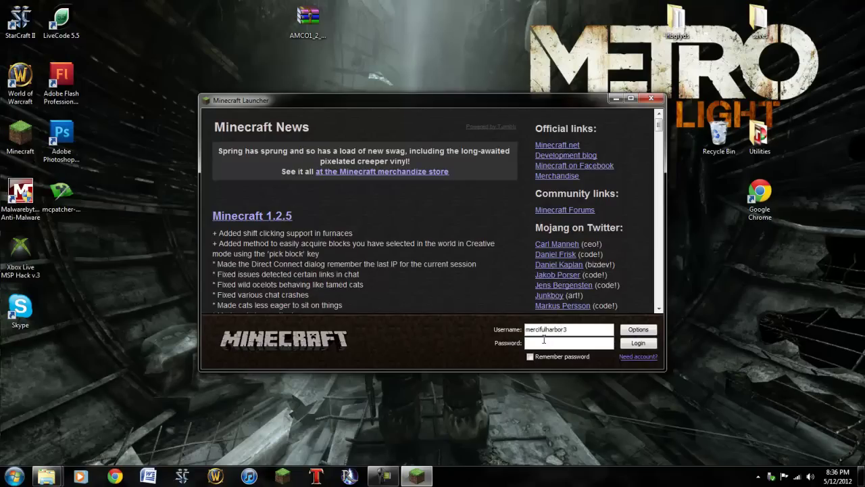
key(Return)
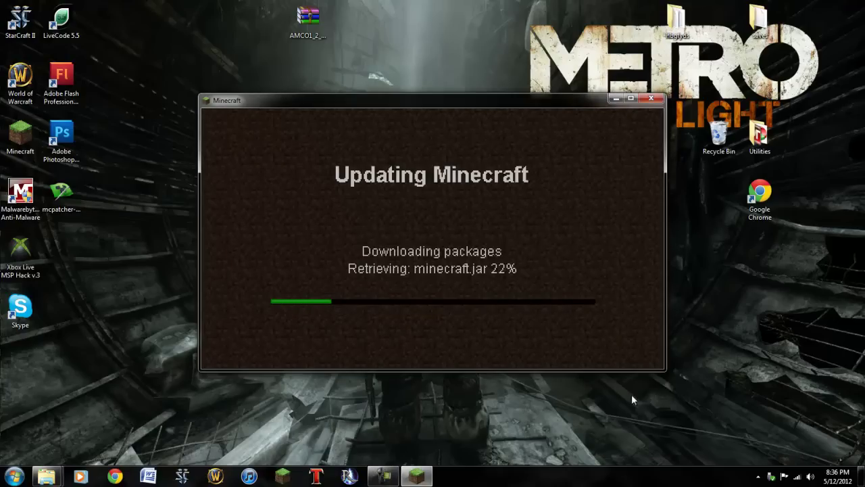
Search Google in Chrome for 'amco minecraft mod'.
click(116, 477)
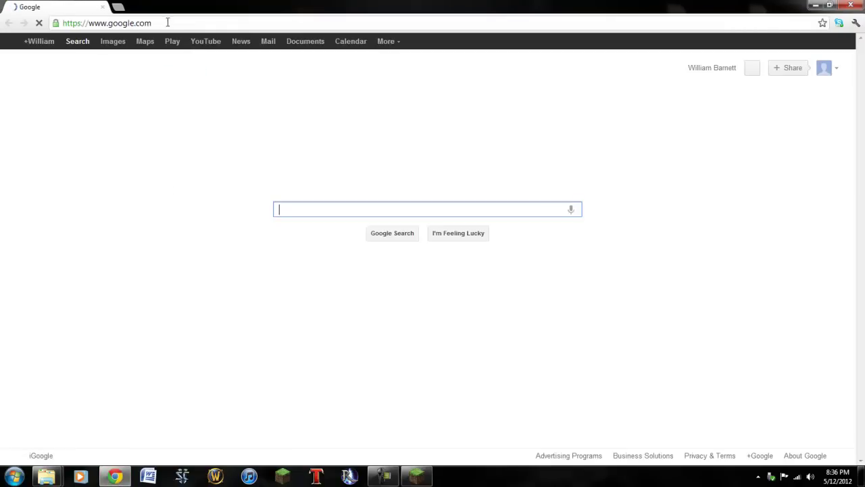
click(168, 23)
text(am)
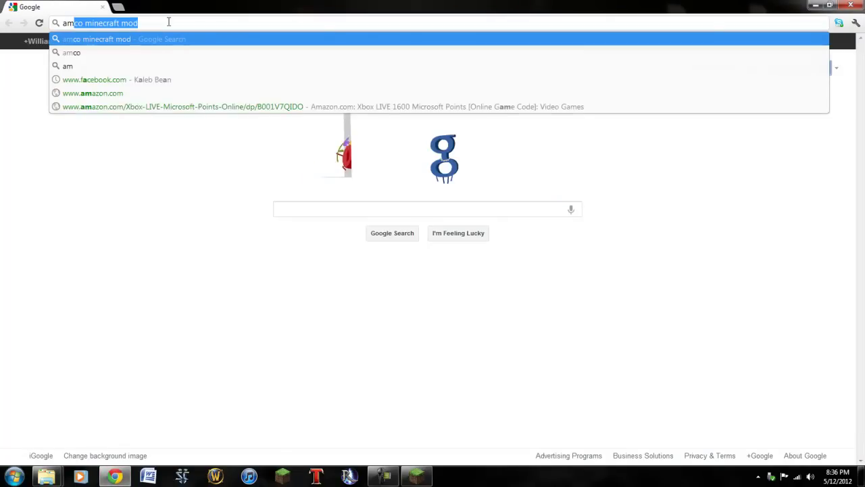
text(co)
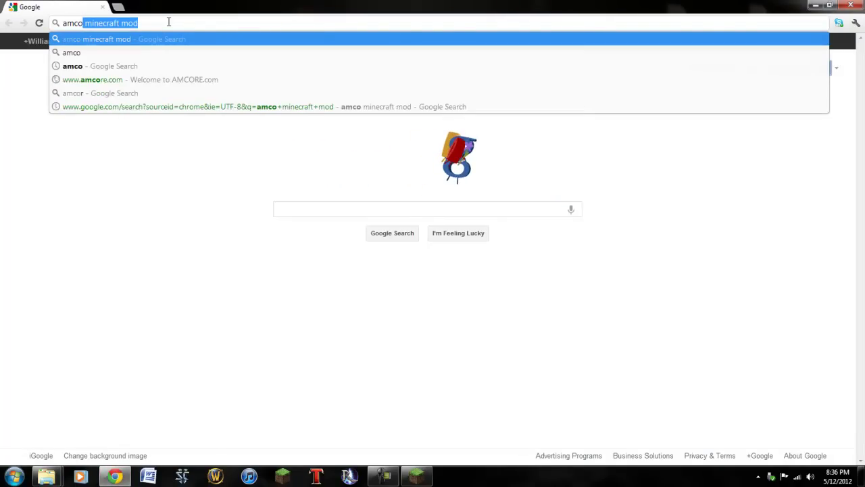
key(Return)
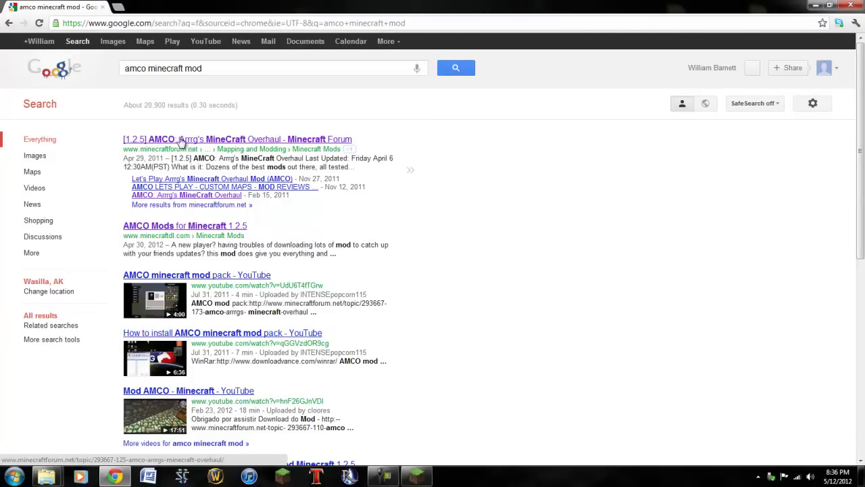
Open the AMCO Minecraft Forum thread and follow its AMCO 1.2.5 Rev2 download link.
click(257, 141)
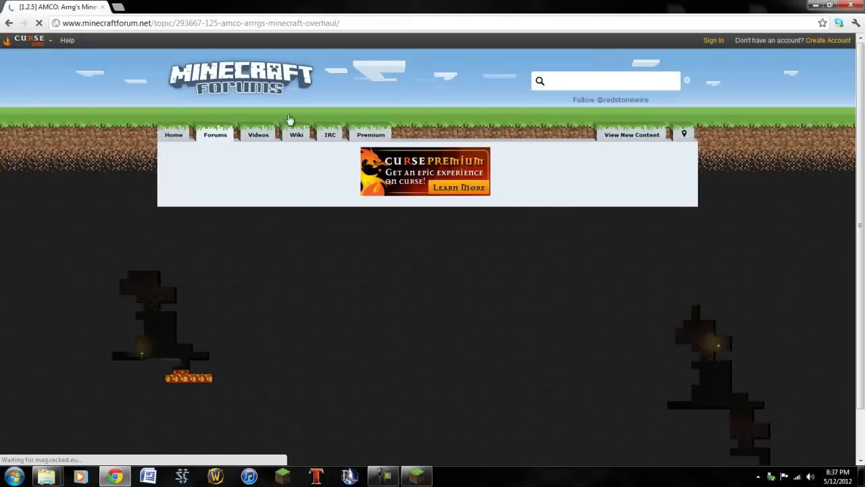
scroll(376, 165, down, 7)
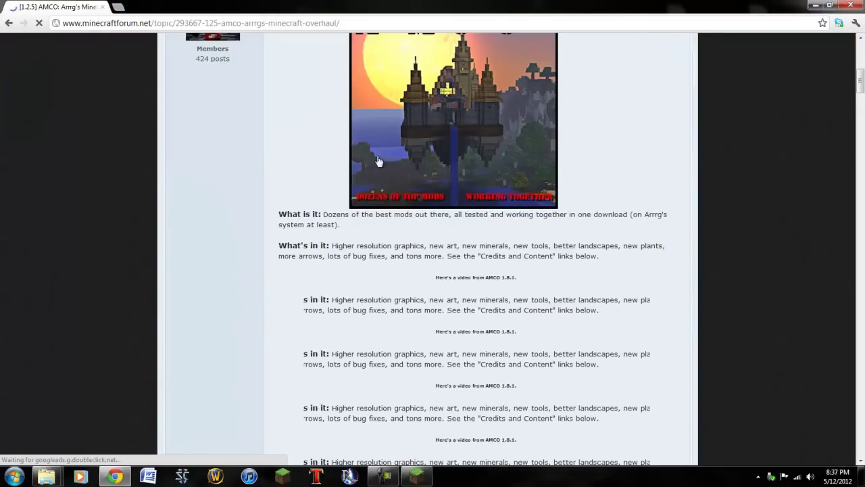
scroll(396, 161, down, 3)
scroll(405, 161, down, 4)
scroll(436, 164, down, 5)
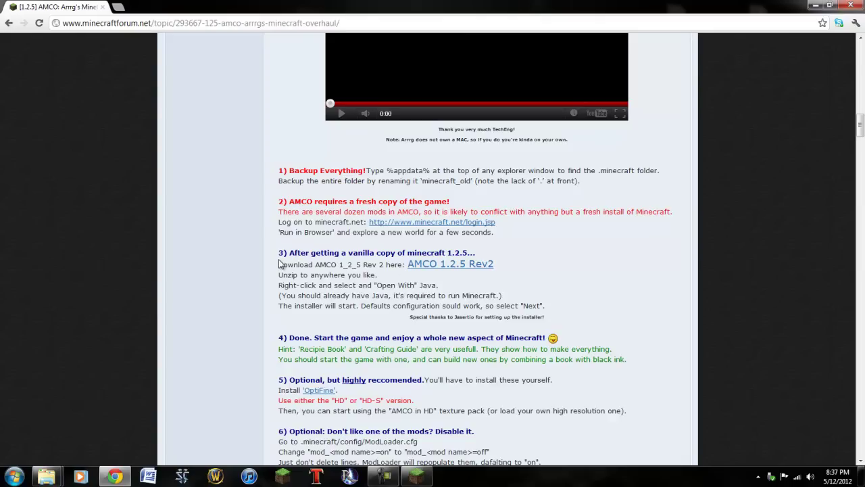
click(445, 268)
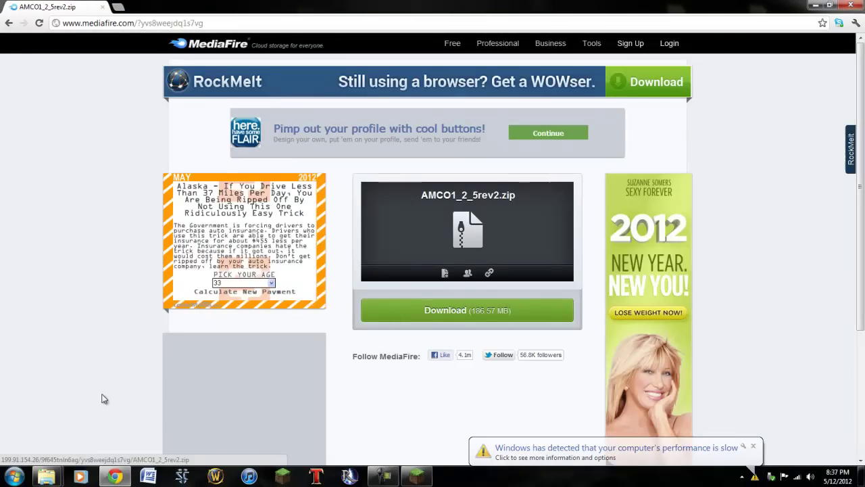
Start the AMCO1_2_5rev2.zip download, cancel and retry it in Downloads, then close that page.
click(379, 312)
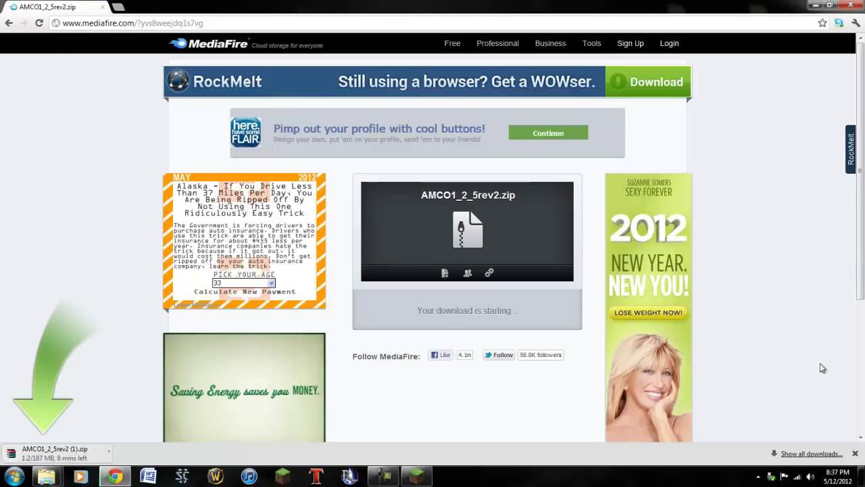
click(854, 452)
click(855, 22)
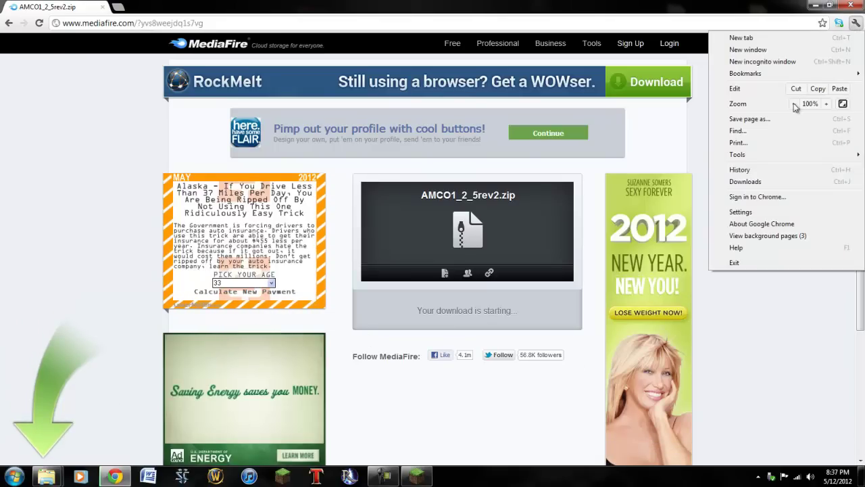
click(746, 181)
click(139, 122)
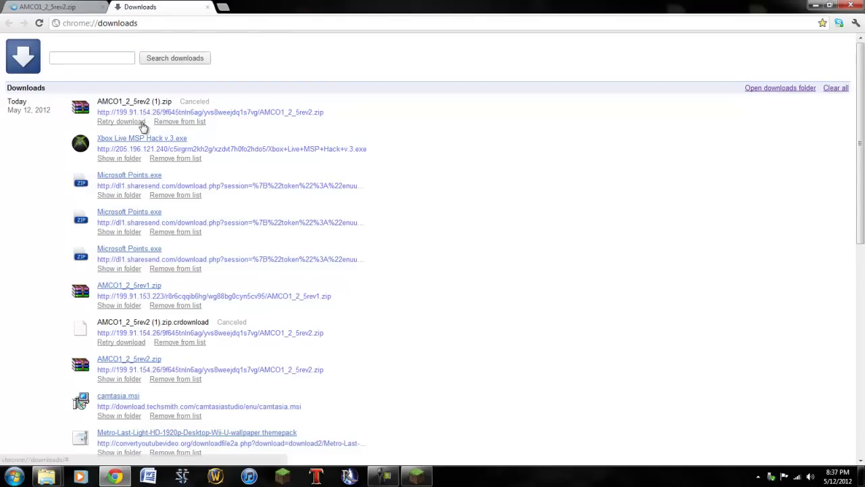
click(132, 122)
click(208, 6)
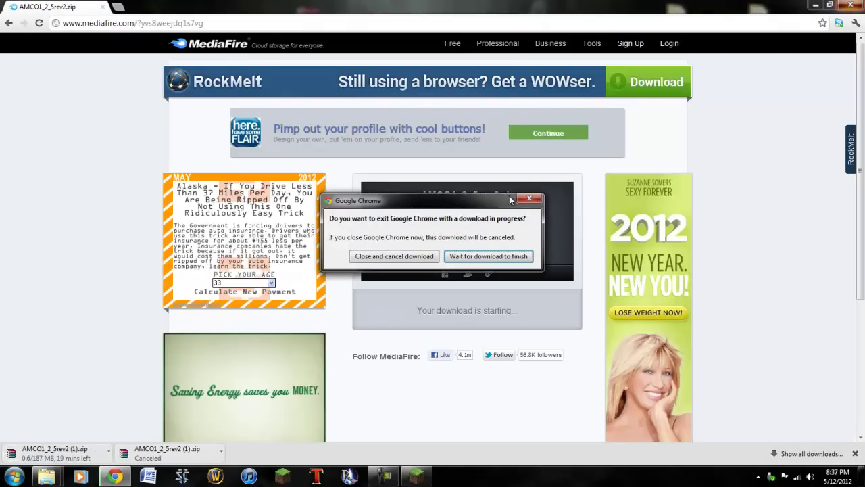
Quit Chrome cancelling the download, and inspect AMCO Installer.jar inside the AMCO1_2_5rev1 archive.
click(383, 255)
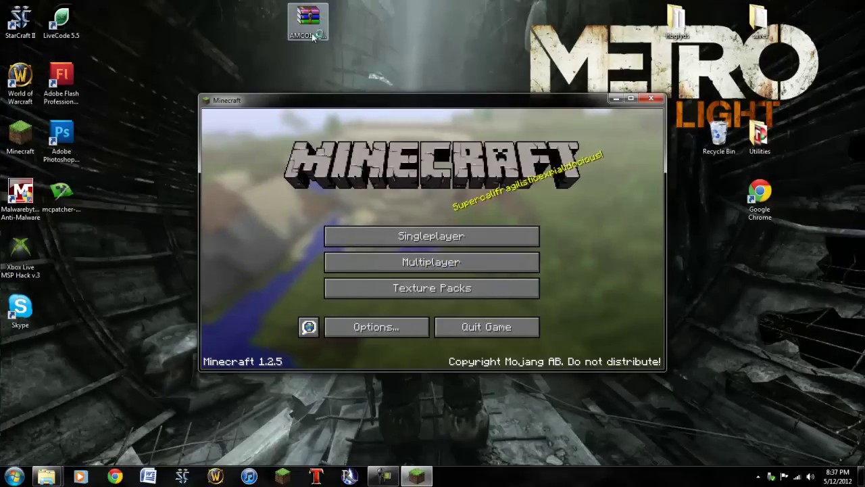
double_click(308, 20)
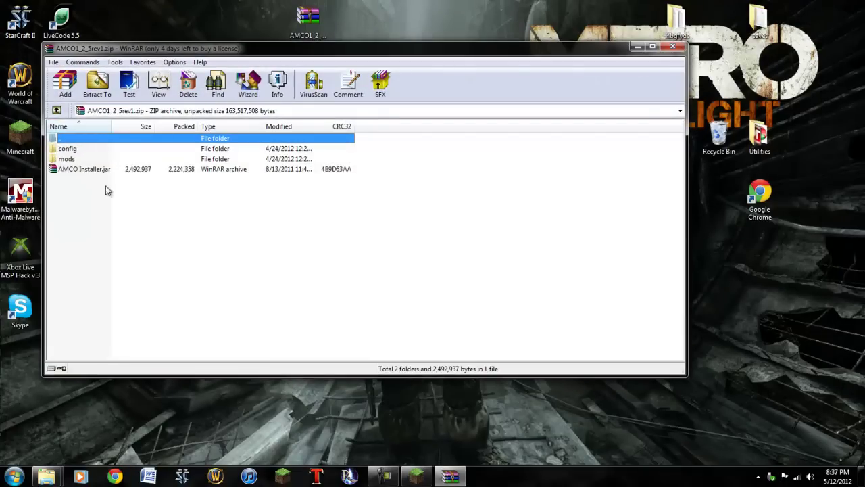
double_click(88, 169)
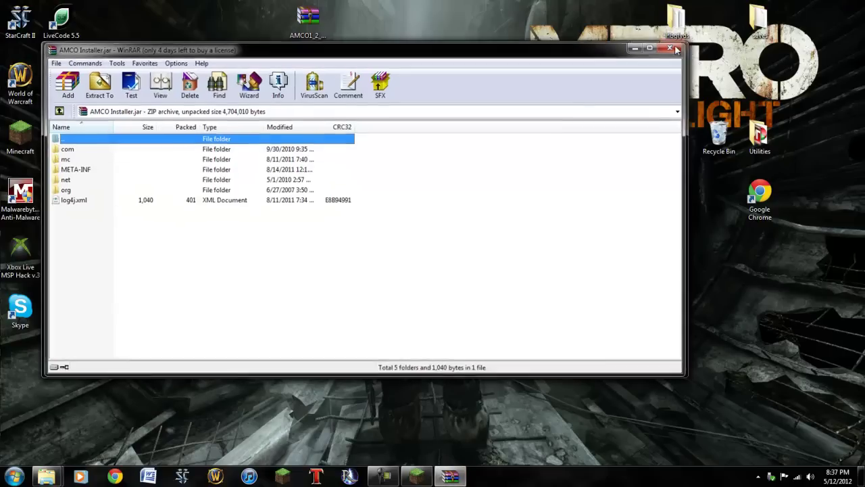
key(BackSpace)
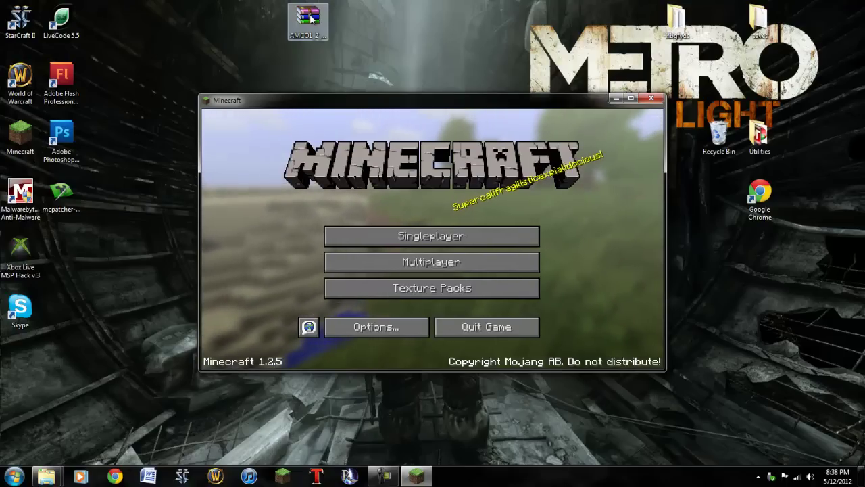
Extract the AMCO1_2_5rev1 archive to the Desktop and close the Minecraft window.
right_click(311, 19)
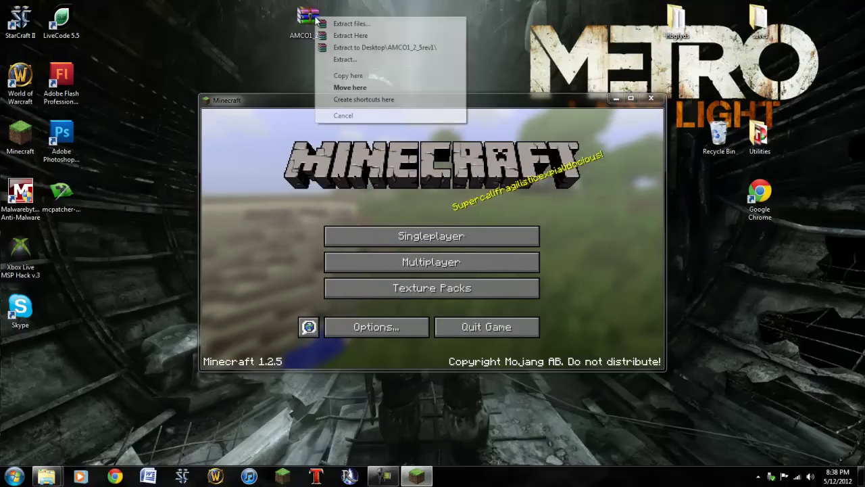
click(329, 24)
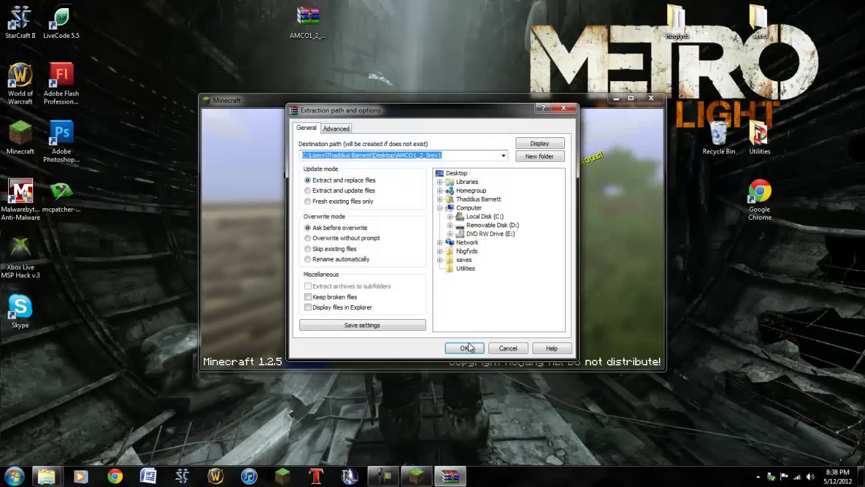
click(467, 346)
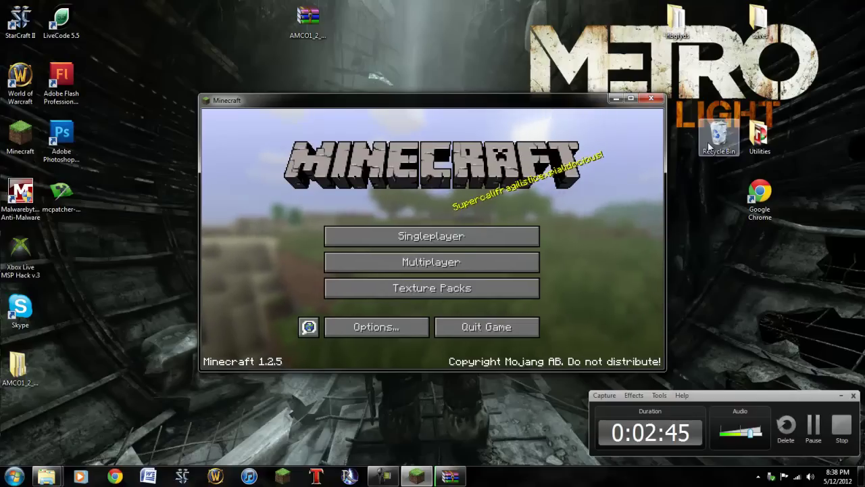
click(653, 99)
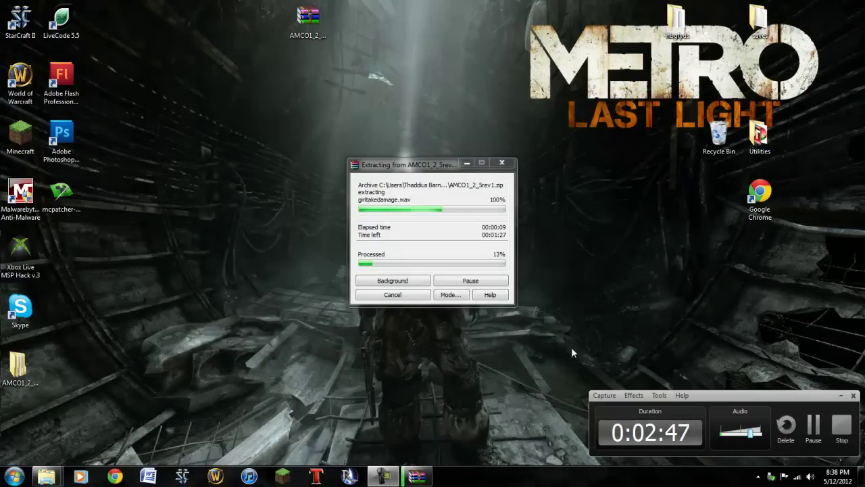
click(812, 428)
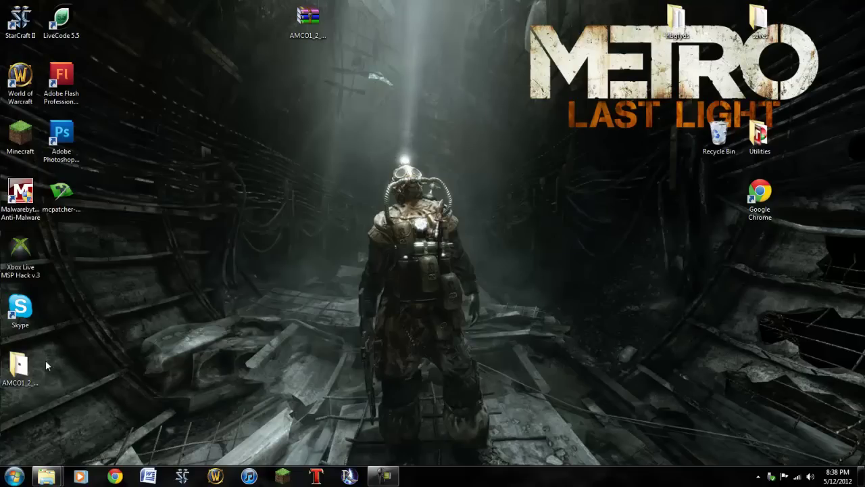
Move the extracted AMCO folder to the desktop centre and briefly look inside it.
drag(21, 366, 261, 208)
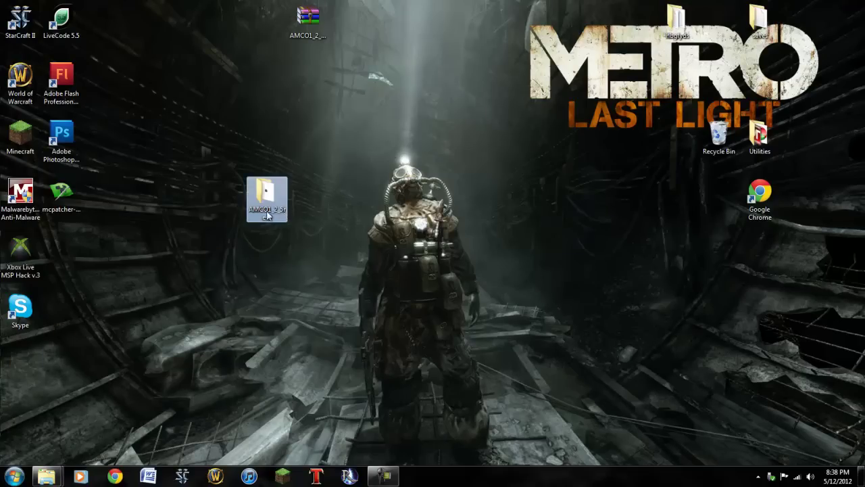
double_click(260, 208)
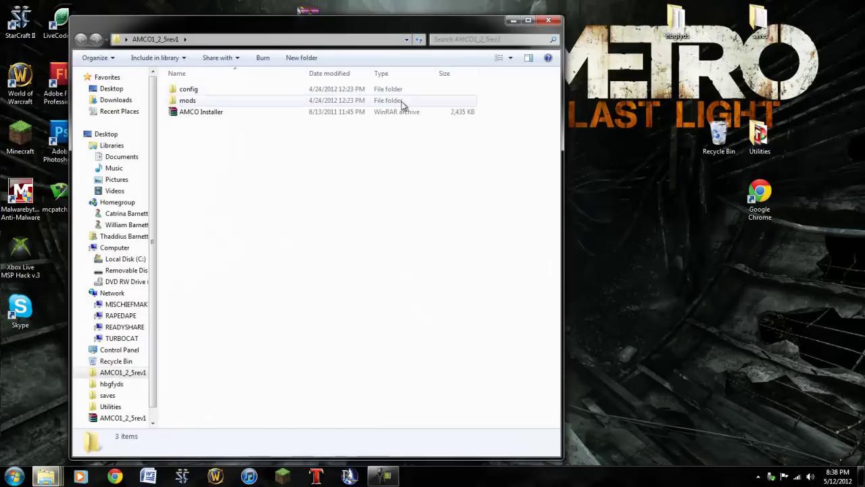
click(552, 20)
mouse_move(46, 475)
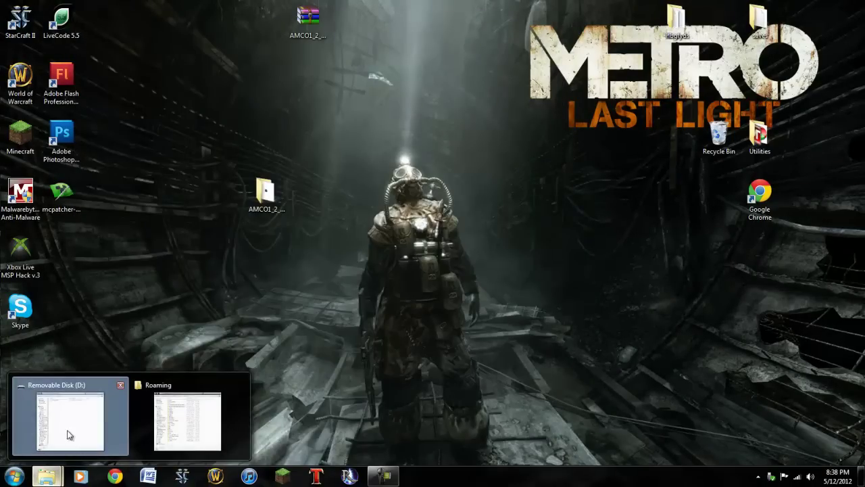
Copy the AMCO1_2_5rev2 folder from the removable disk onto the desktop.
click(68, 432)
click(179, 82)
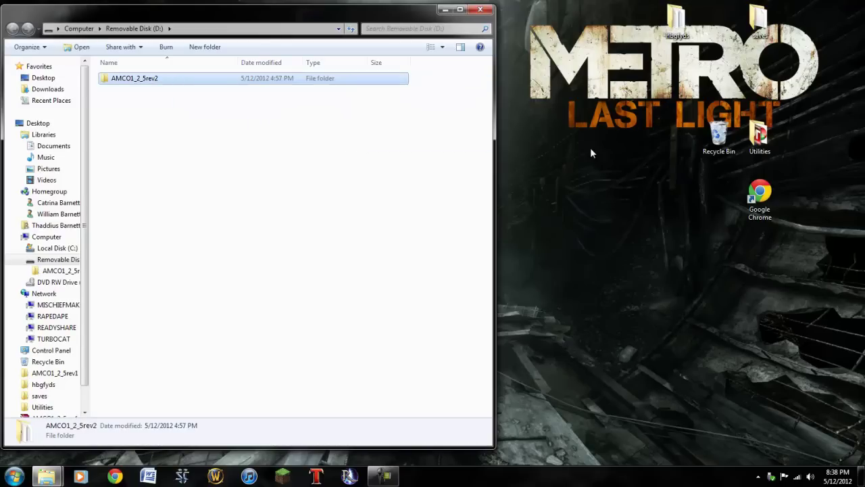
drag(225, 81, 555, 156)
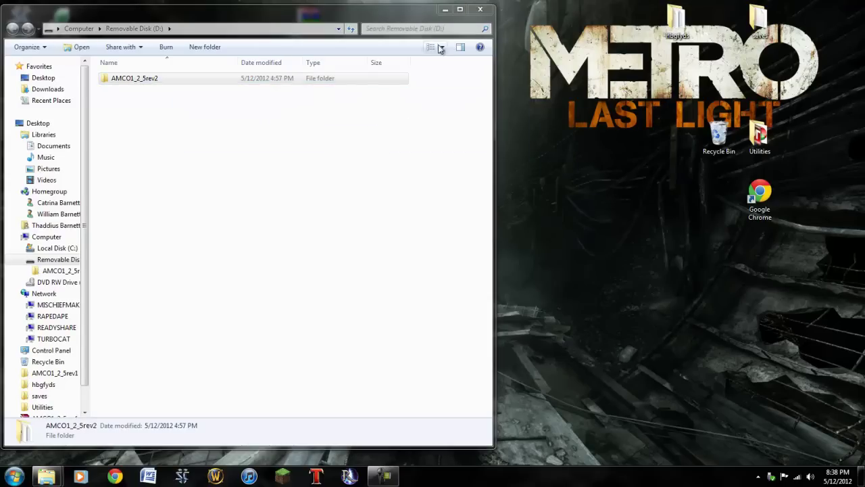
click(480, 10)
drag(264, 193, 226, 141)
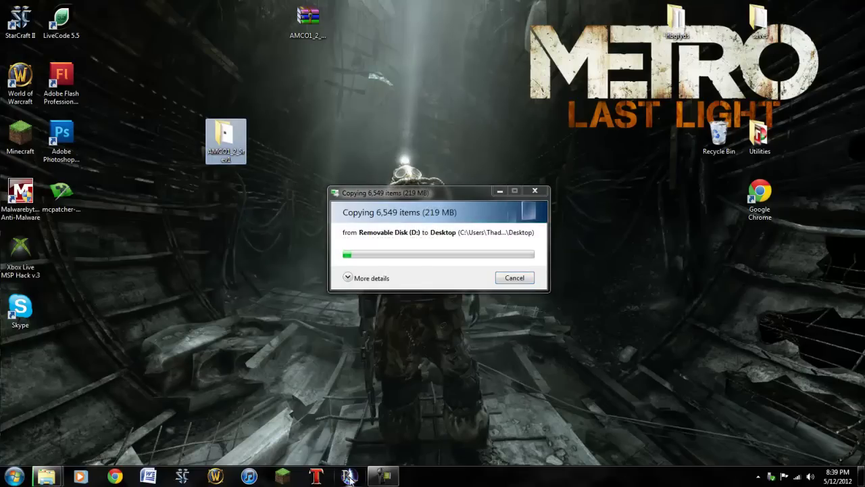
click(377, 480)
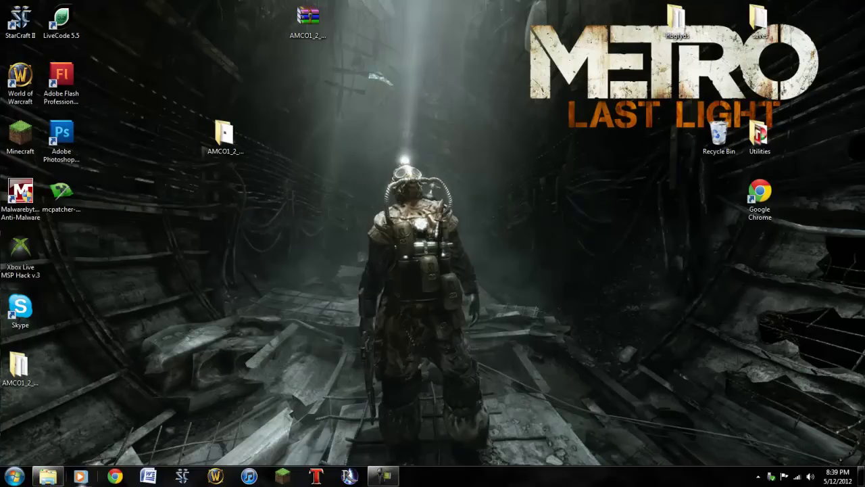
Open AMCO Installer.jar in the removable disk's AMCO1_2_5rev2 folder via Computer.
click(48, 476)
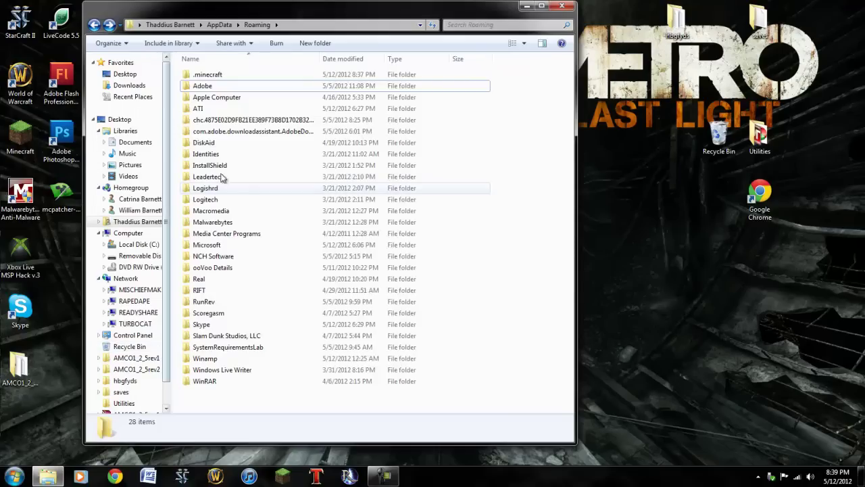
click(14, 476)
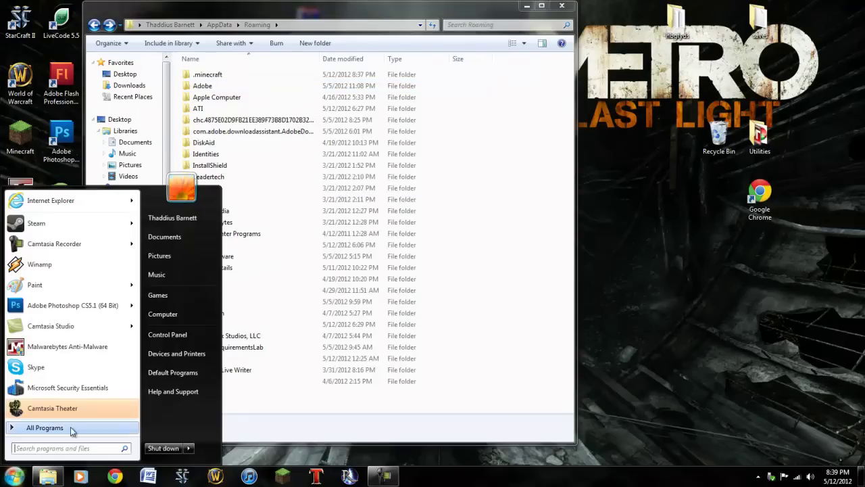
click(163, 313)
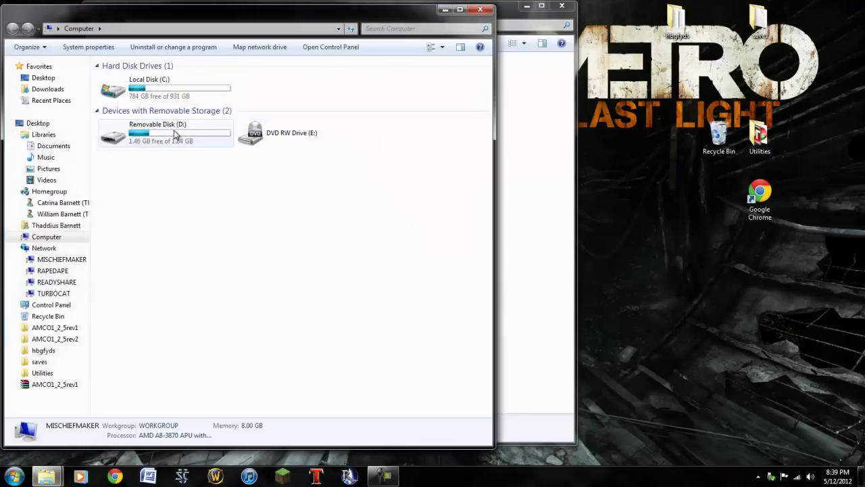
double_click(175, 134)
double_click(141, 79)
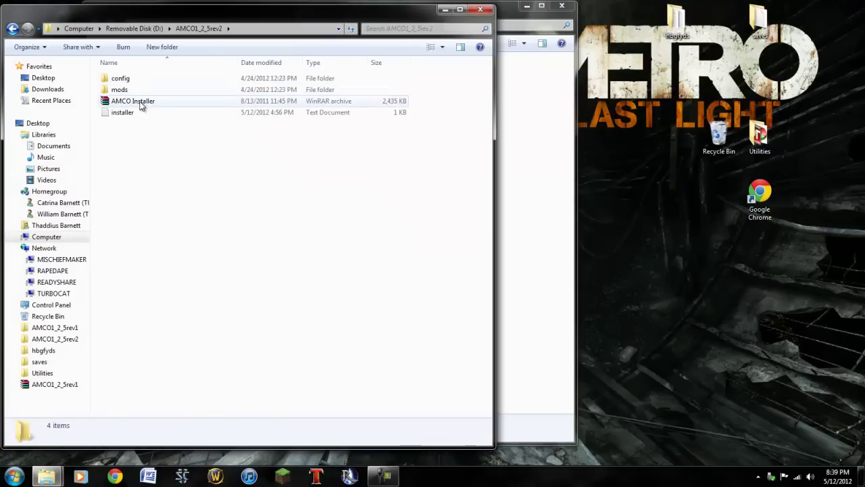
double_click(137, 102)
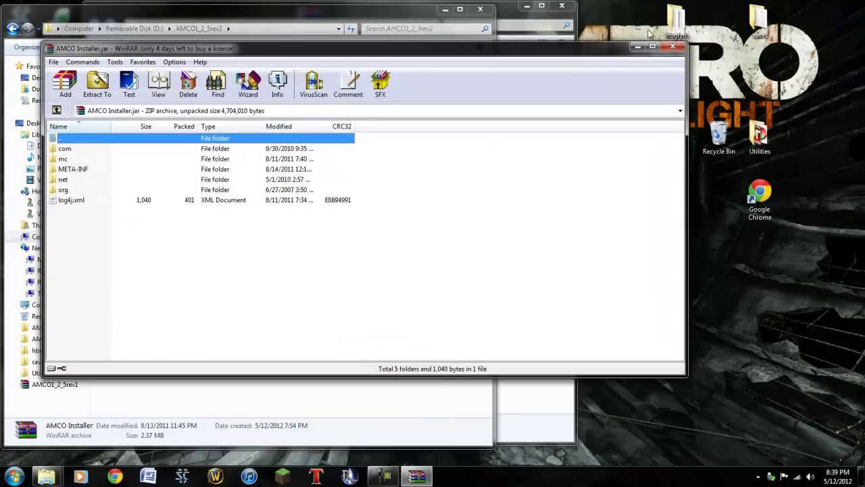
Close WinRAR and the AMCO1_2_5rev2 and Roaming folder windows.
click(672, 46)
click(480, 9)
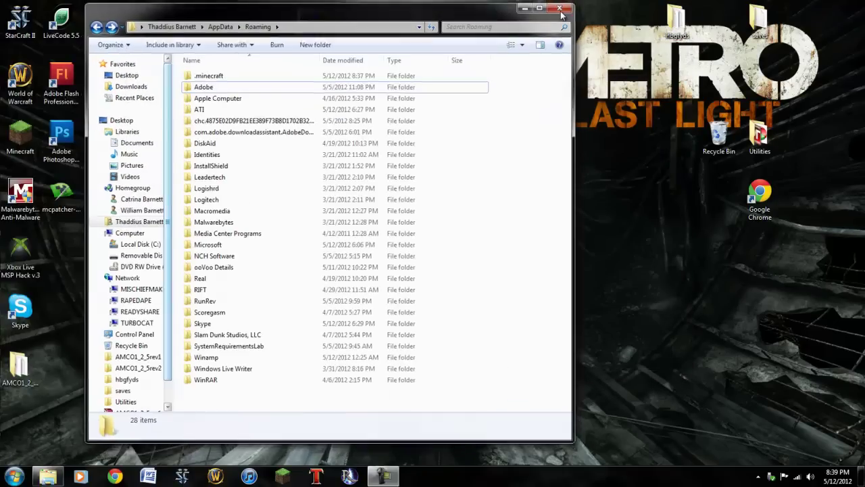
click(559, 9)
click(382, 476)
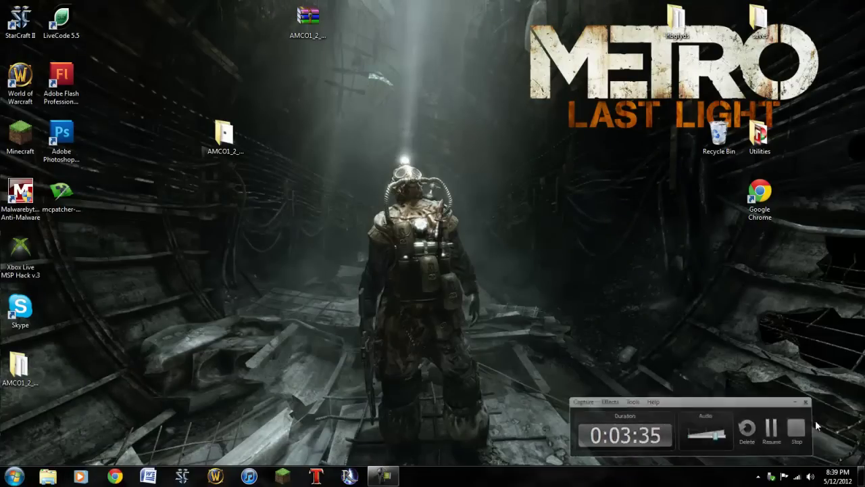
key(F9)
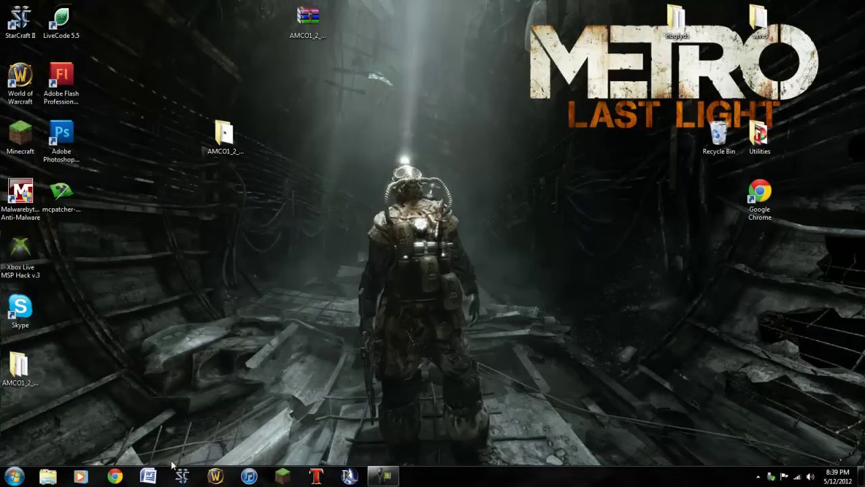
Relaunch Chrome, clear the address bar, and open History from the wrench menu.
click(123, 476)
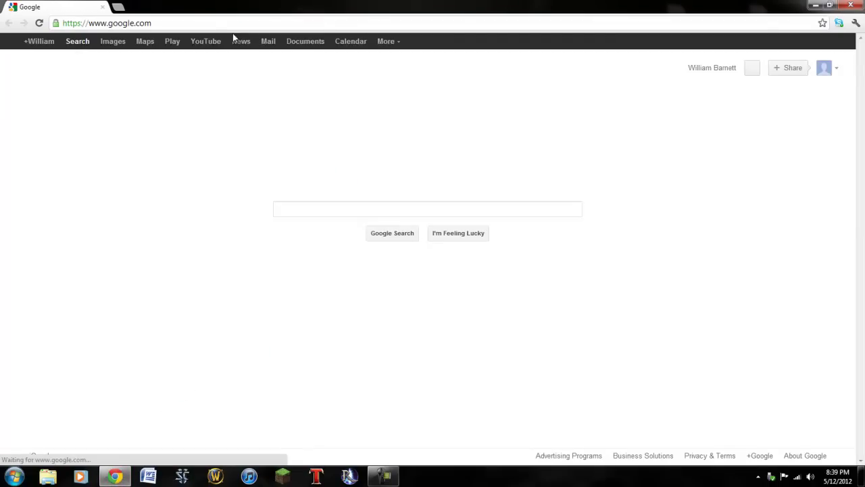
click(180, 22)
key(BackSpace)
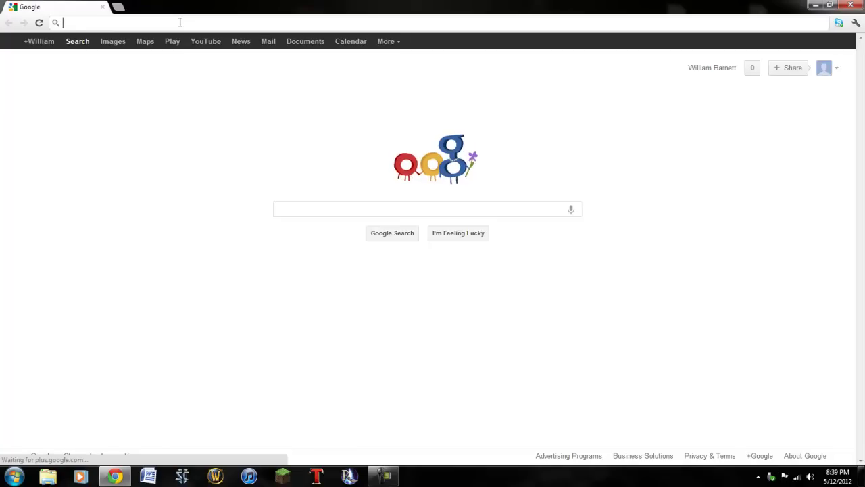
click(856, 22)
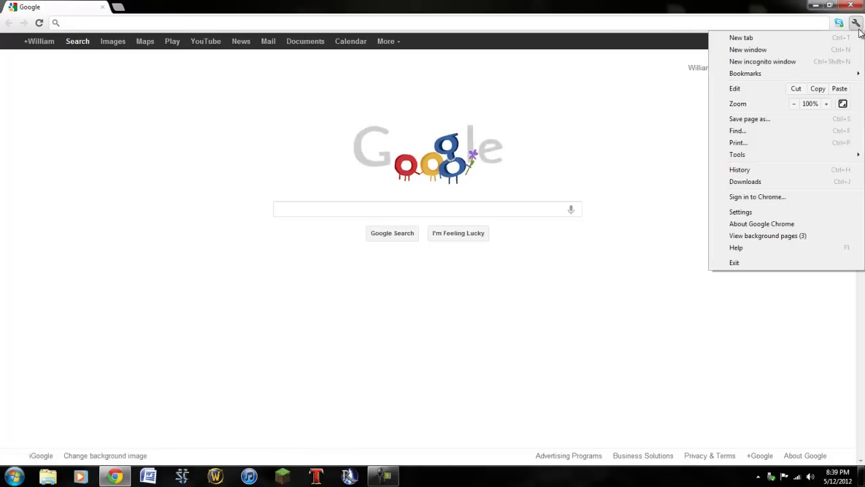
click(739, 170)
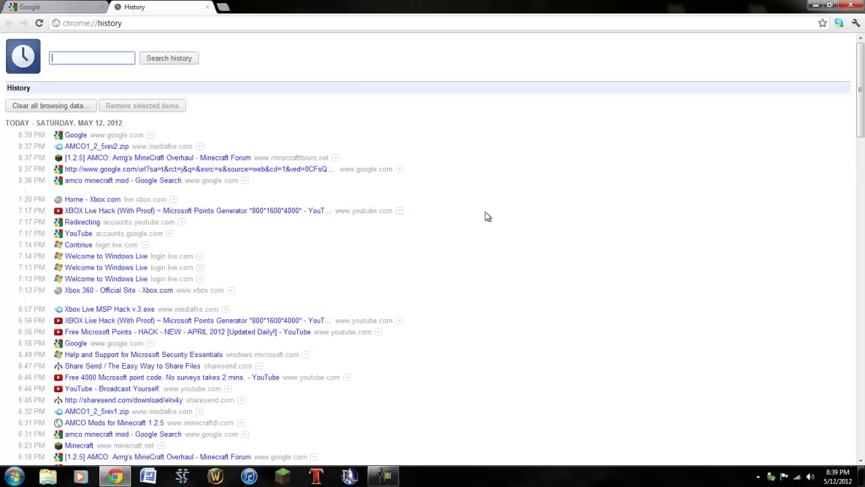
click(54, 475)
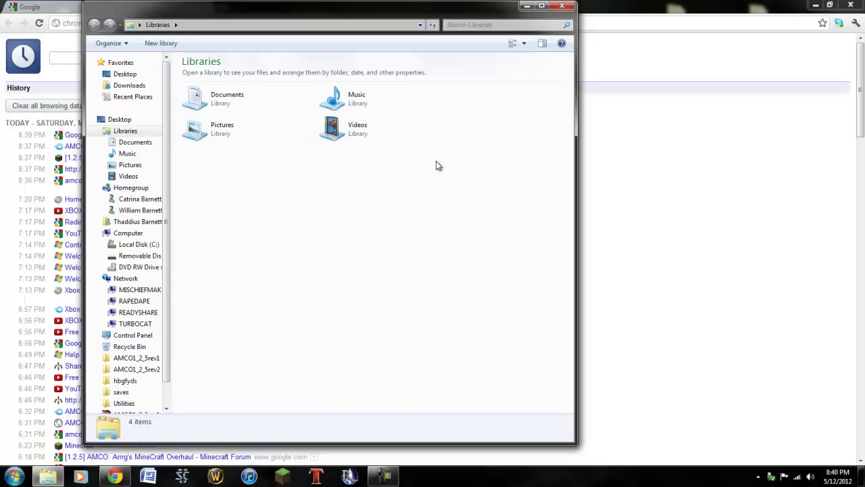
drag(292, 110, 342, 127)
click(569, 8)
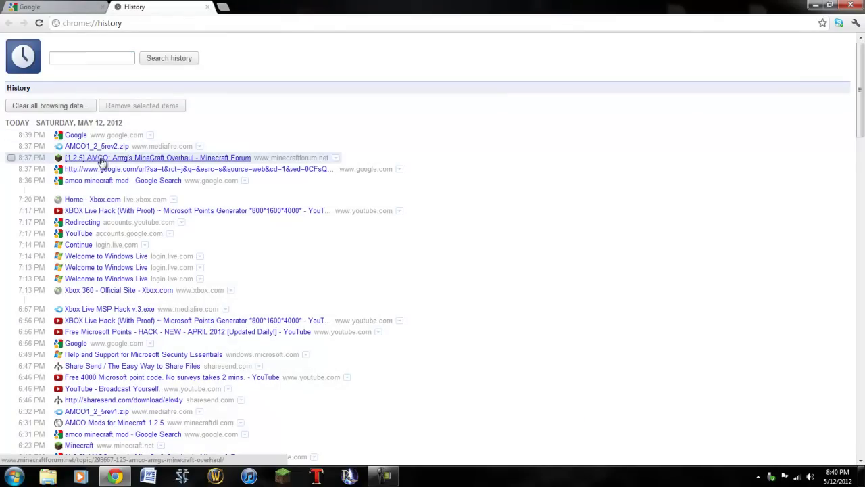
Reopen the AMCO: Arrrg's MineCraft Overhaul forum thread from History, skim it, then close Chrome.
click(135, 157)
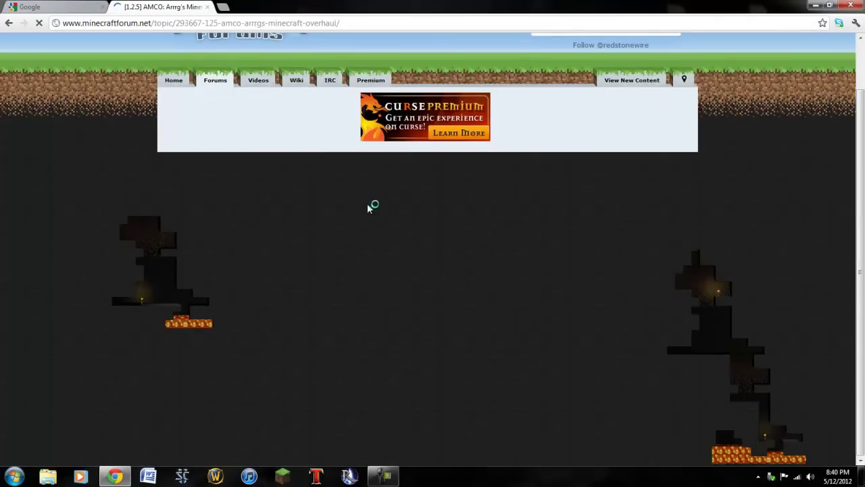
scroll(433, 223, down, 1)
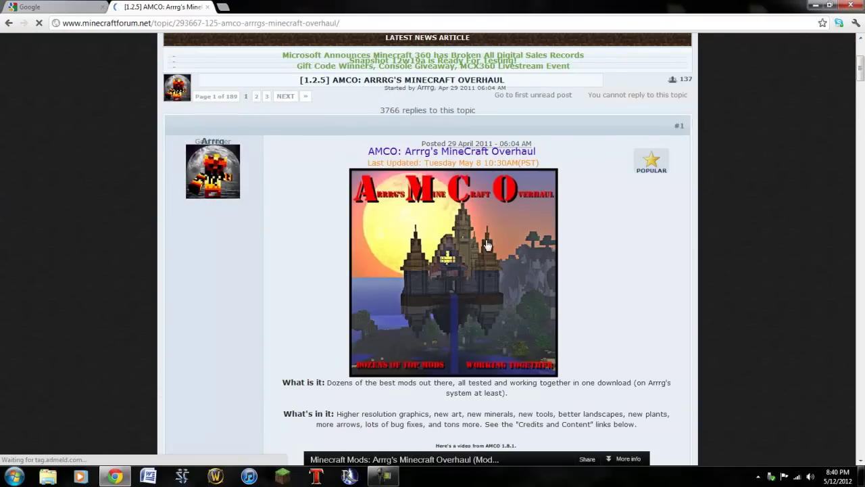
scroll(485, 227, down, 2)
scroll(480, 156, up, 1)
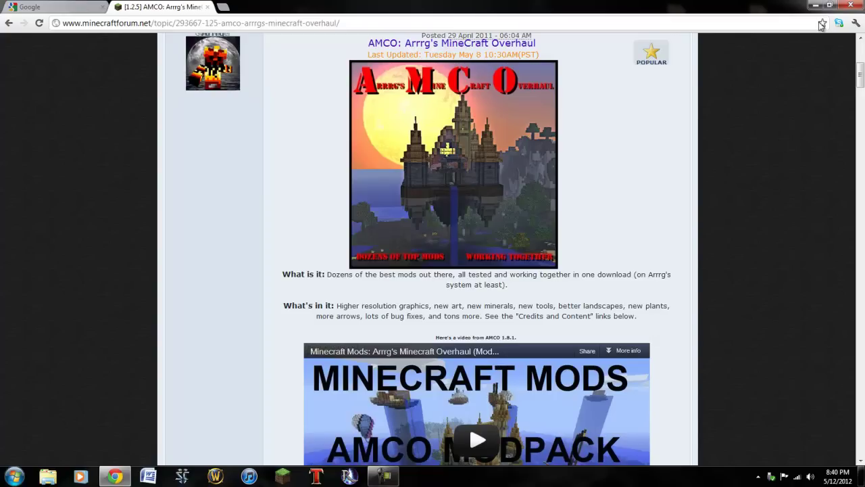
click(851, 6)
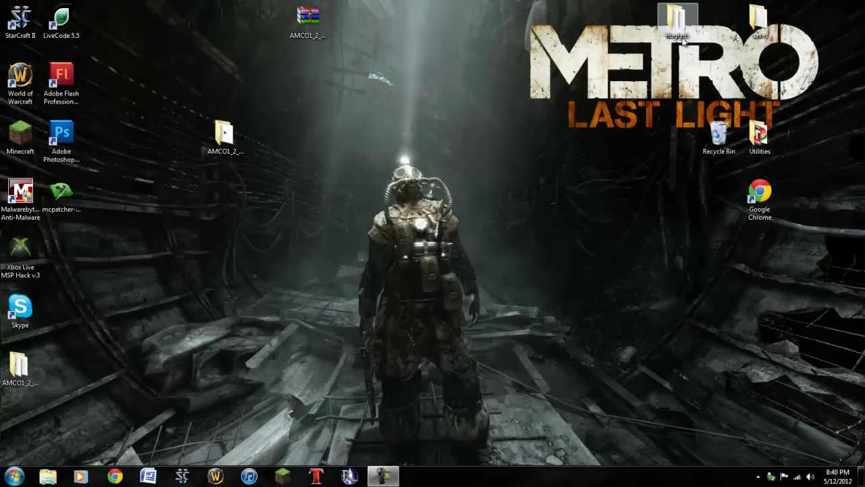
click(375, 476)
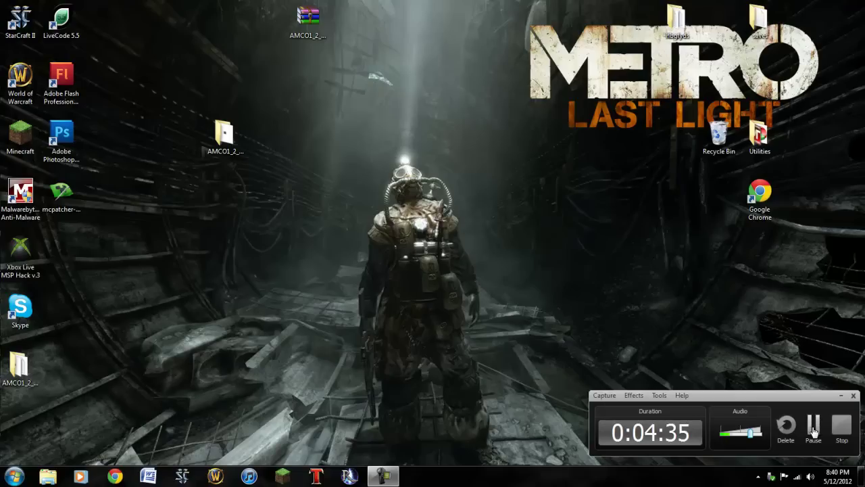